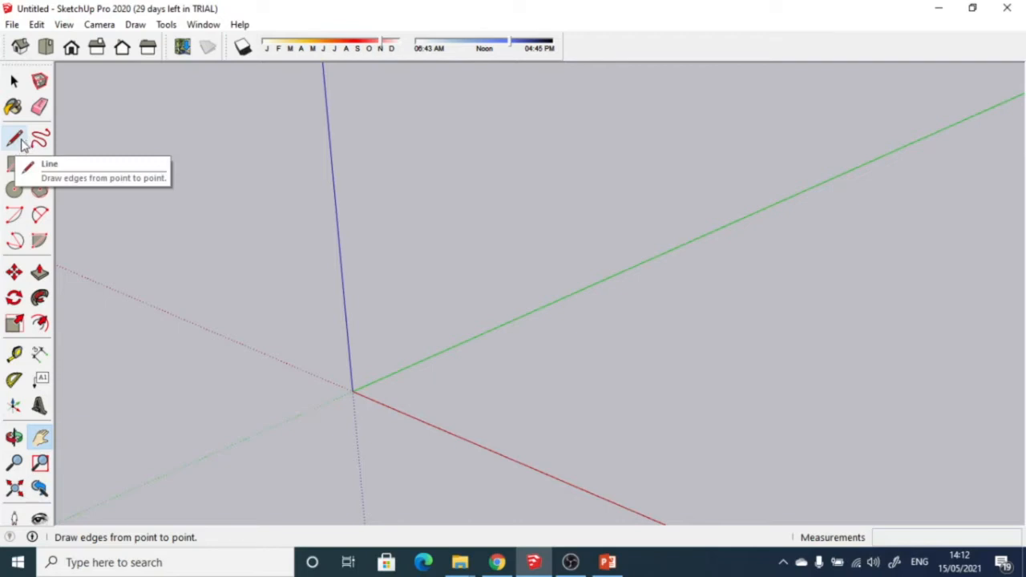
Draw a 10 m line from the origin along the red axis.
click(15, 140)
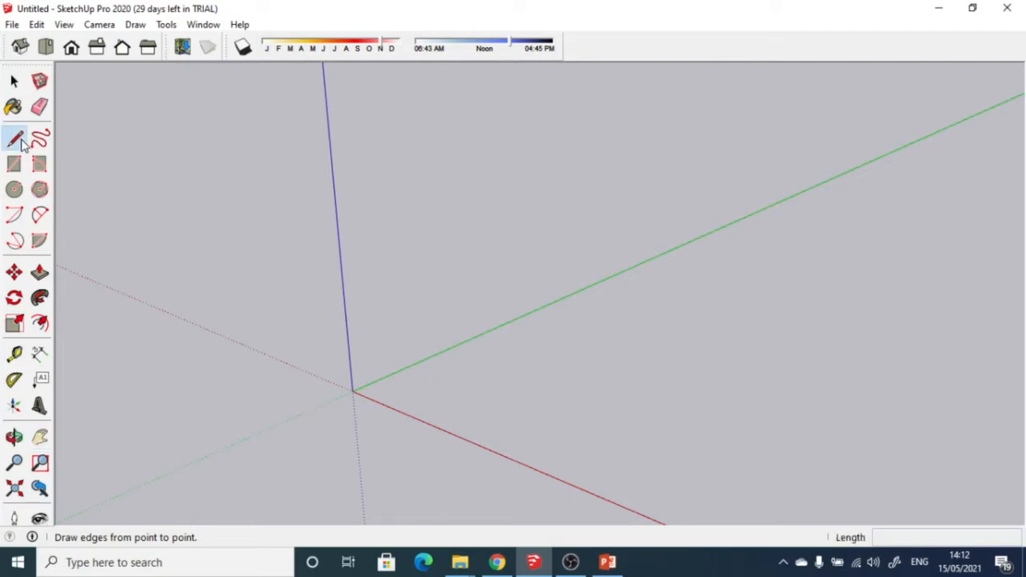
middle_drag(454, 366, 410, 384)
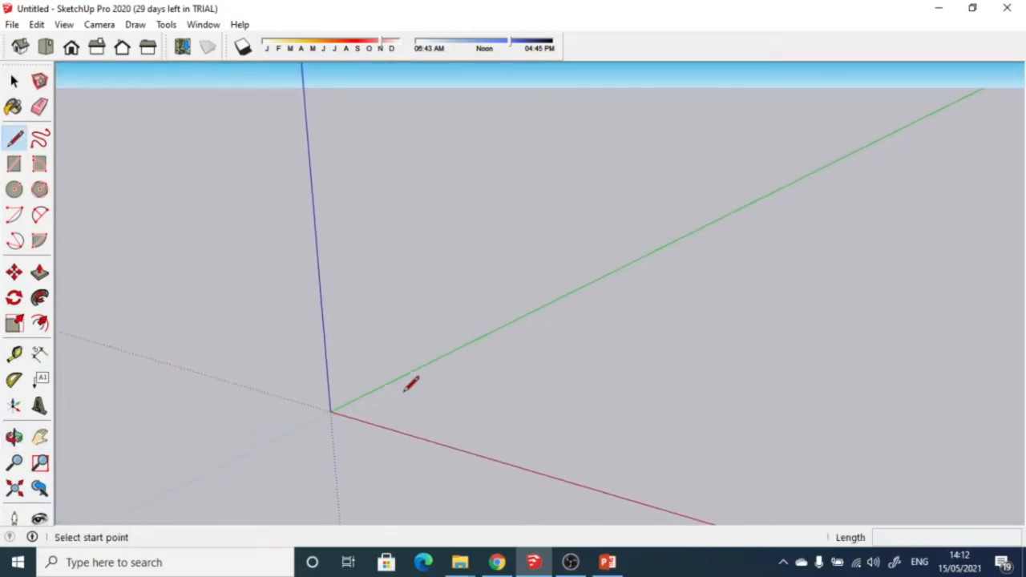
click(331, 410)
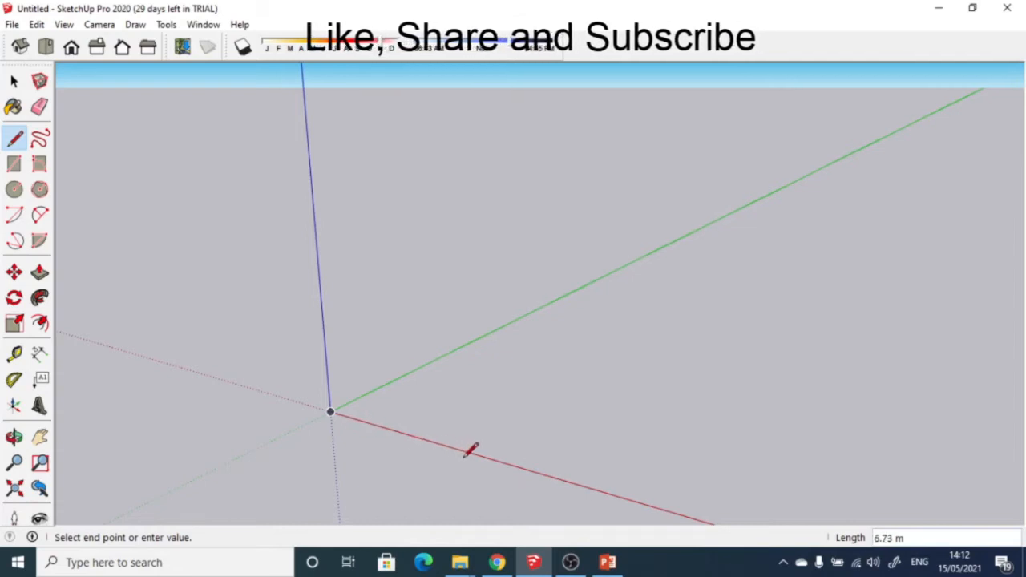
text(50)
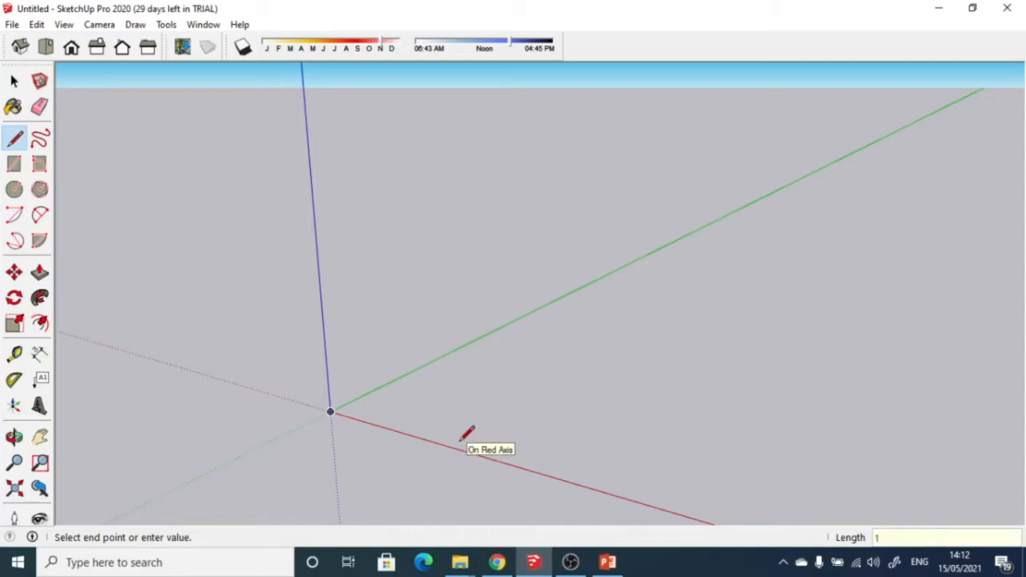
key(Return)
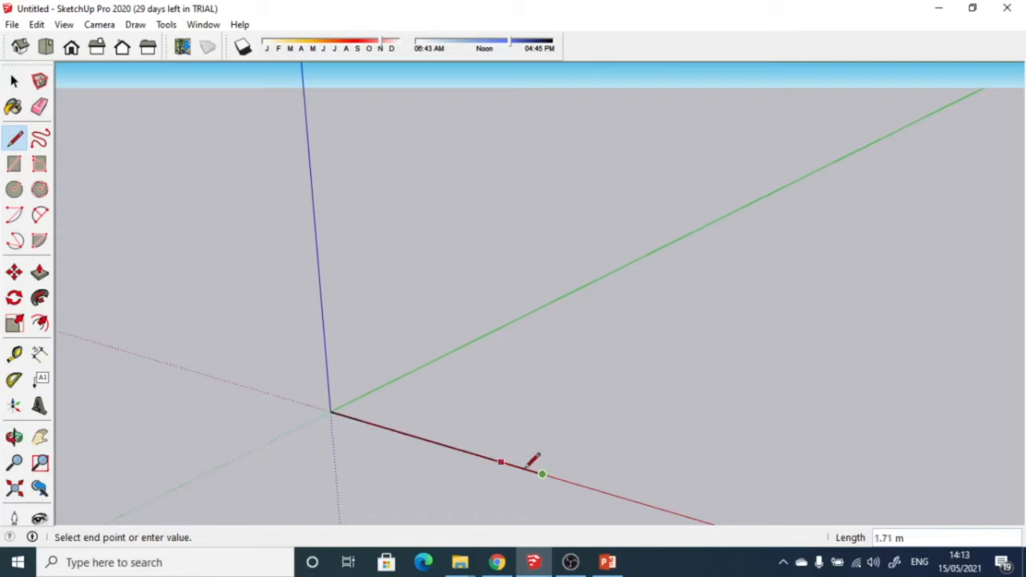
key(Escape)
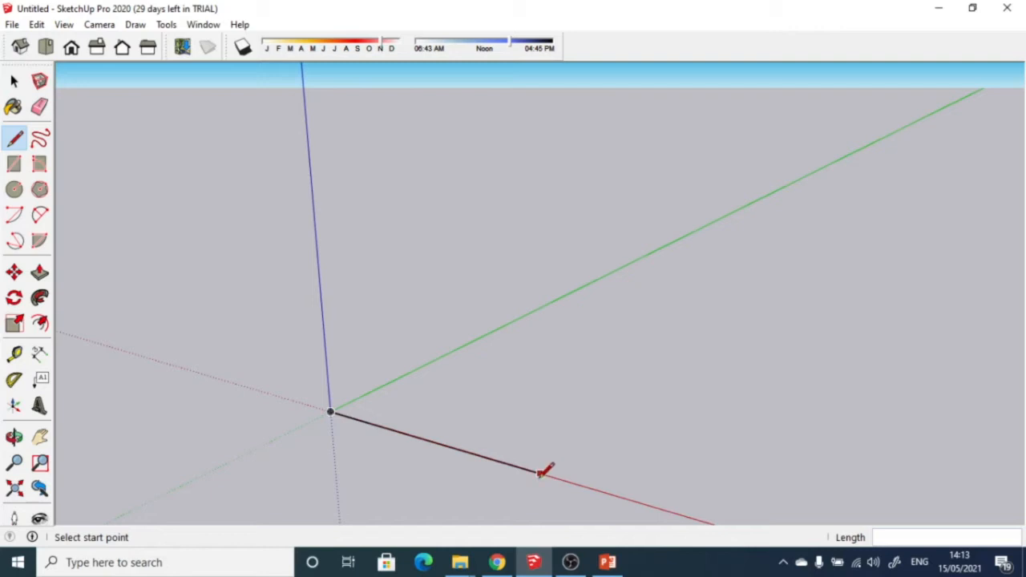
From the line's free end, draw a 15 m edge parallel to the green axis and a 10 m edge back to the green axis.
click(542, 473)
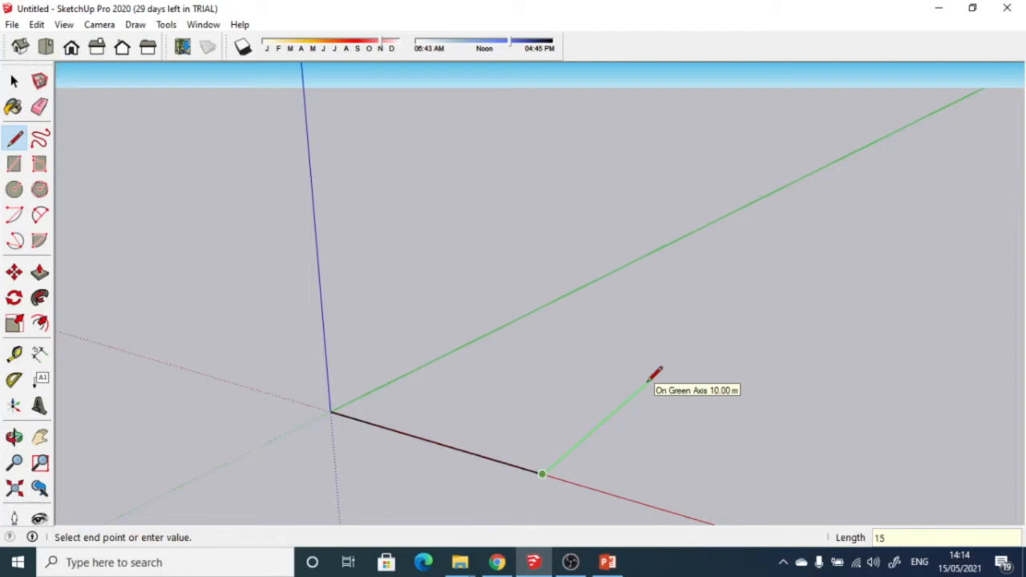
key(Return)
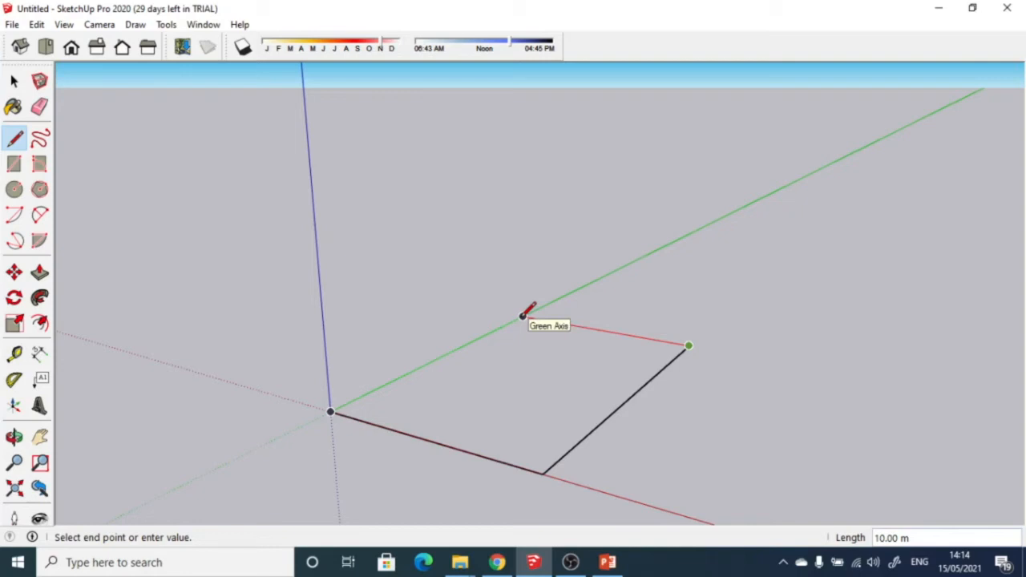
text(10)
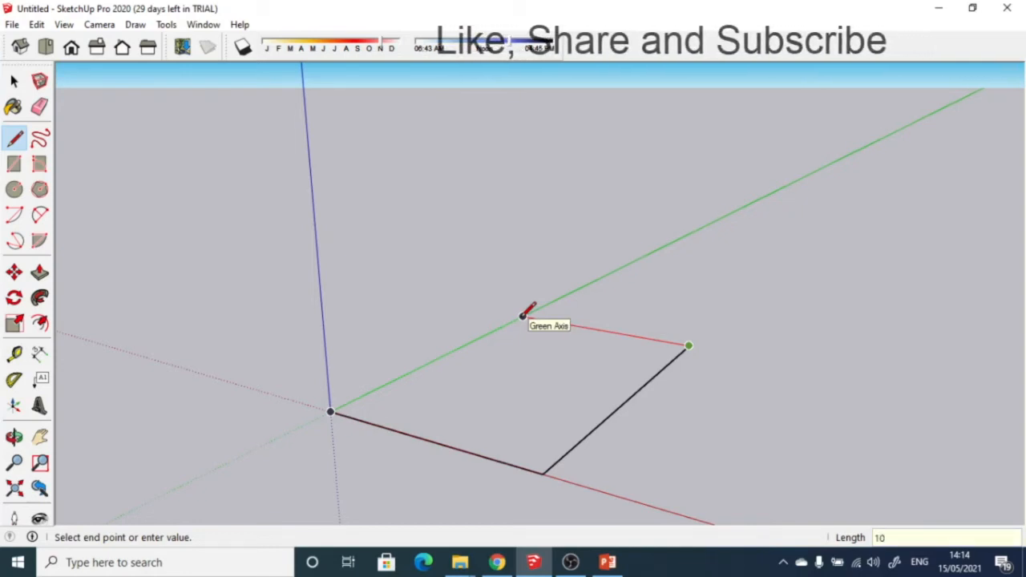
key(Return)
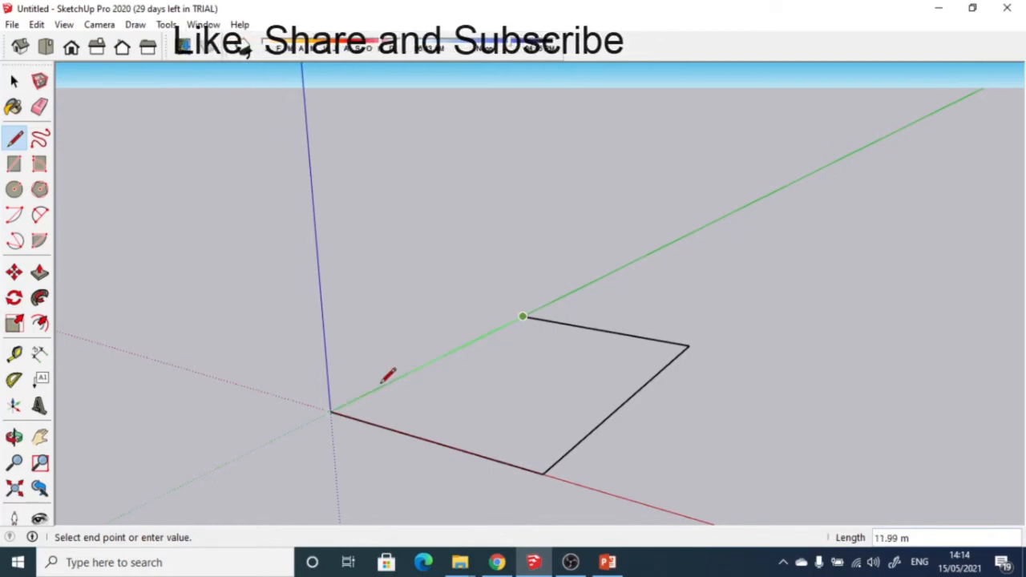
Close the rectangle with an edge along the green axis between the origin and the open fourth corner.
text(15)
key(Return)
key(Escape)
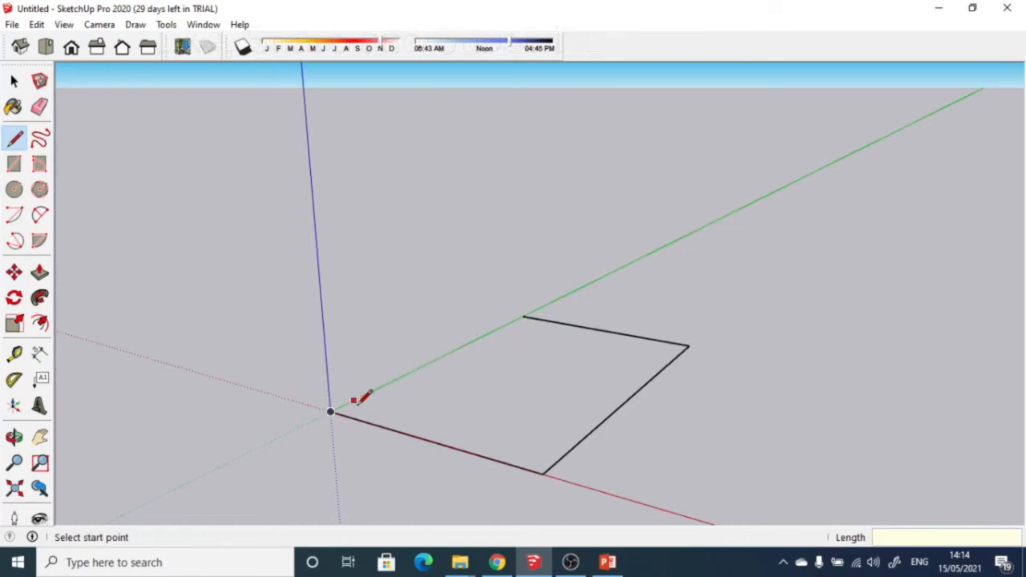
click(331, 411)
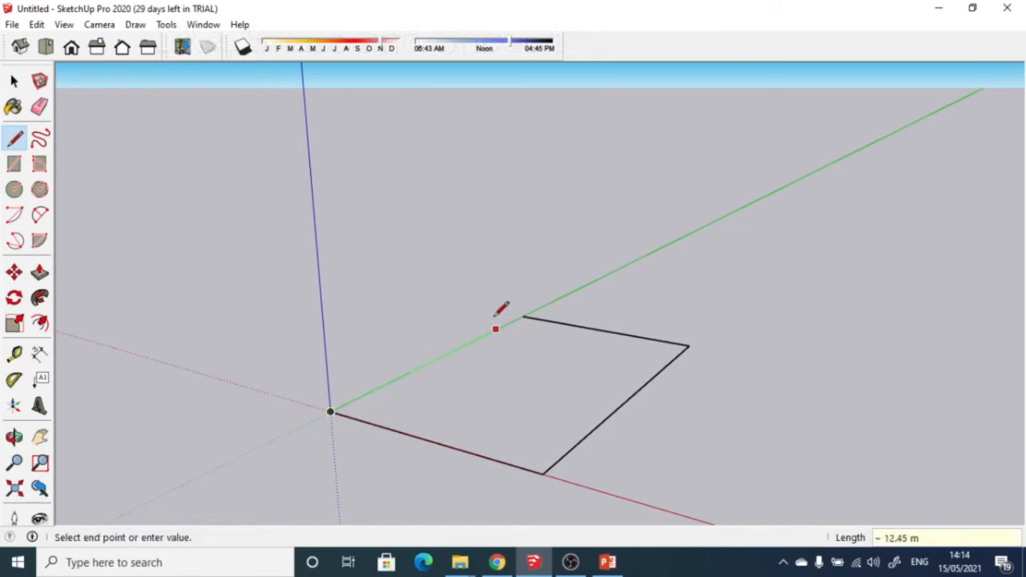
click(525, 315)
Examine the closed rectangular face from above and from several other angles.
middle_drag(559, 318, 604, 501)
middle_drag(556, 370, 545, 384)
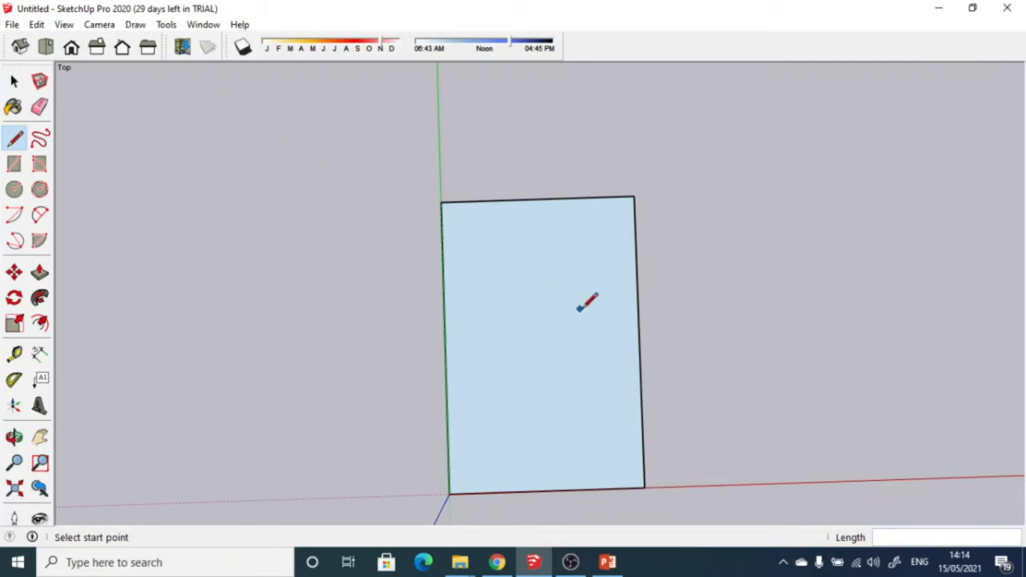
middle_drag(526, 341, 283, 215)
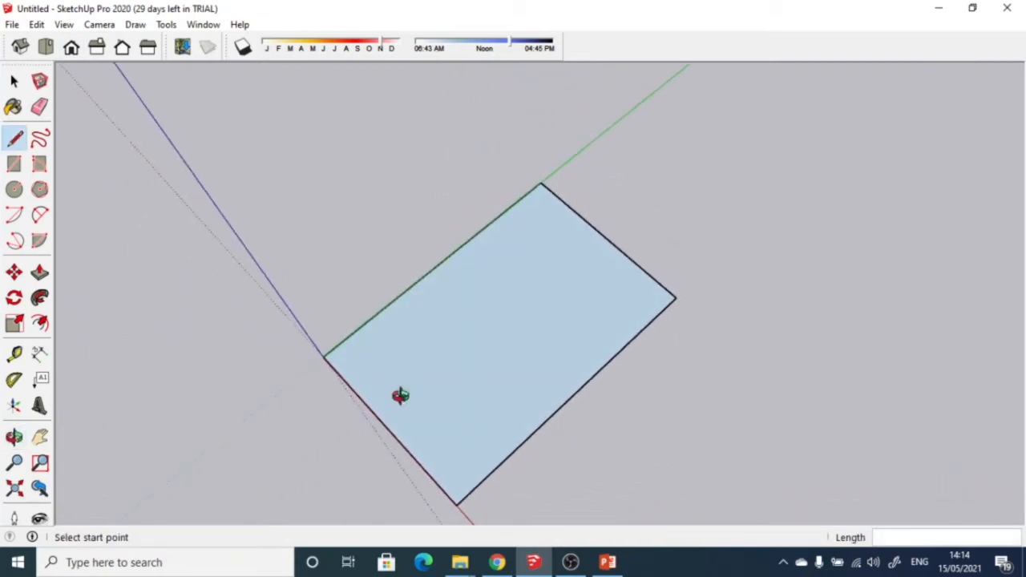
middle_drag(400, 396, 344, 206)
middle_drag(334, 308, 732, 379)
middle_drag(327, 275, 591, 177)
middle_drag(172, 224, 522, 280)
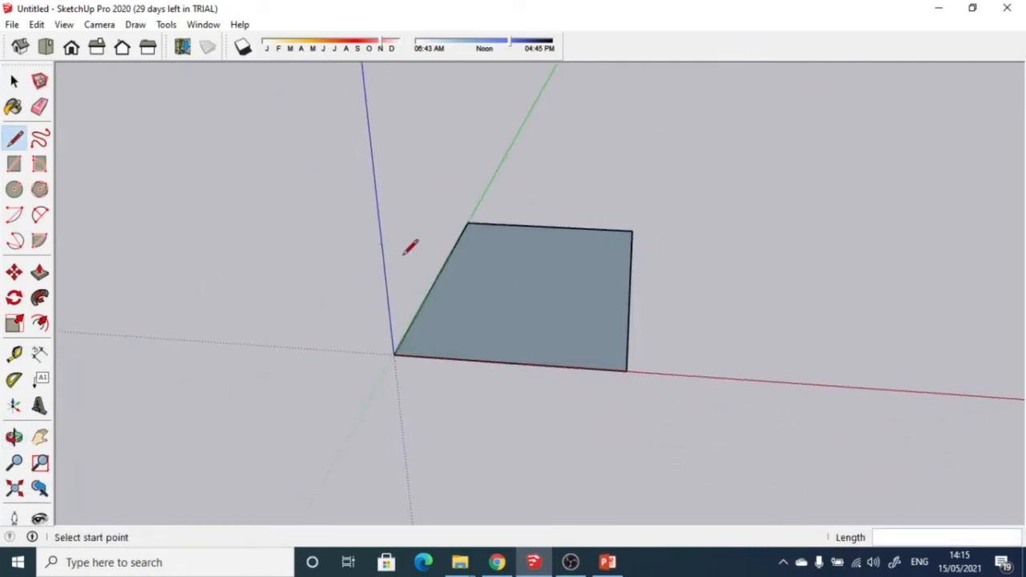
Undo the four lines that form the rectangle.
key(ctrl+z)
key(ctrl+z)
key(ctrl+z)
key(ctrl+z)
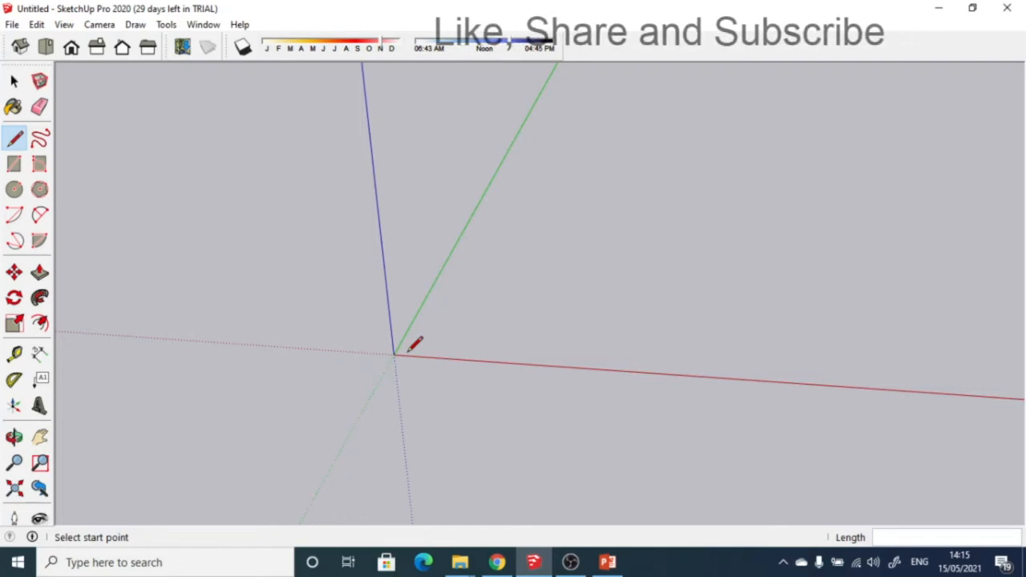
Draw a 15 by 10 m rectangle on the ground plane with its first corner at the origin.
click(14, 165)
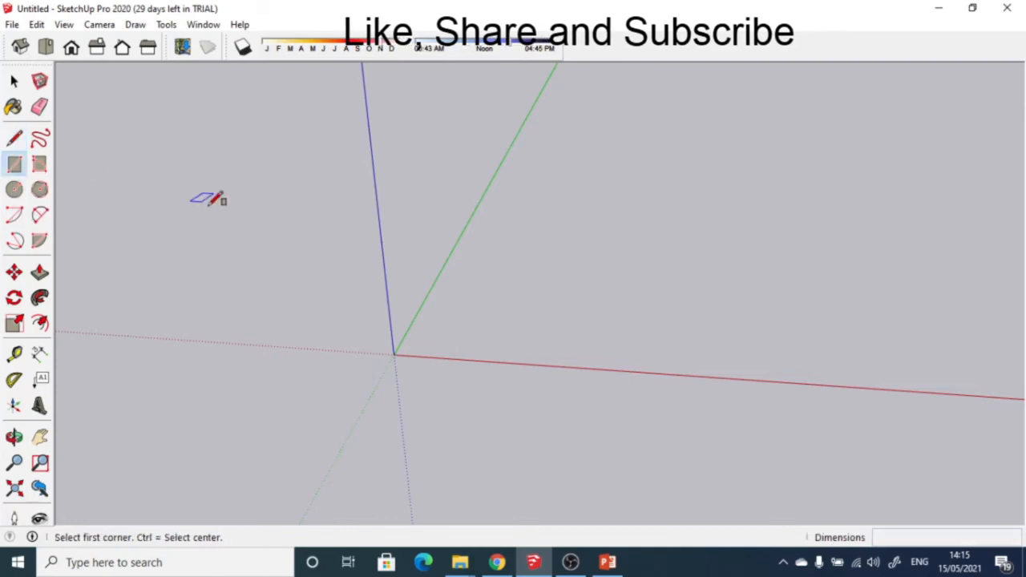
click(393, 354)
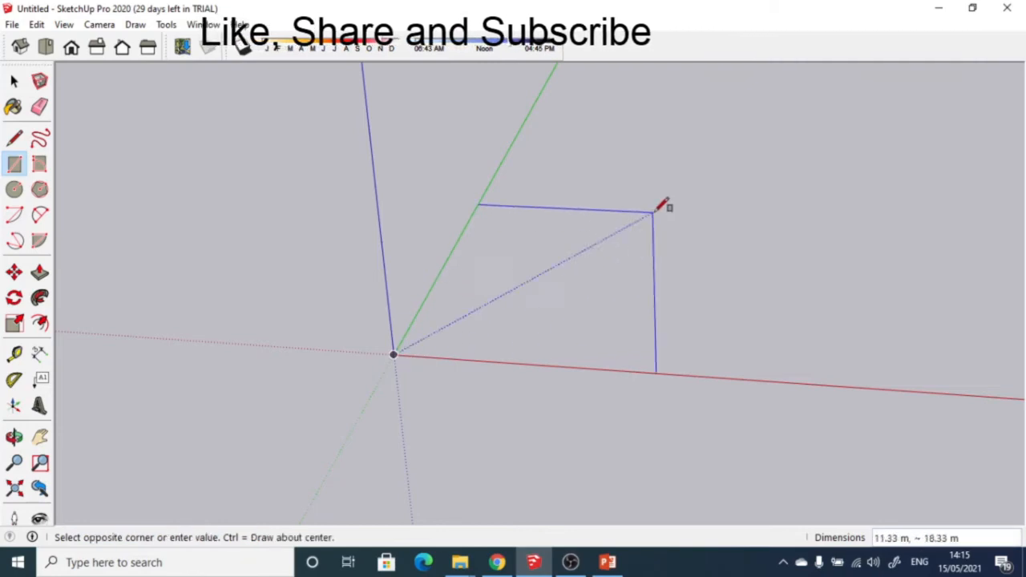
middle_drag(709, 157, 708, 210)
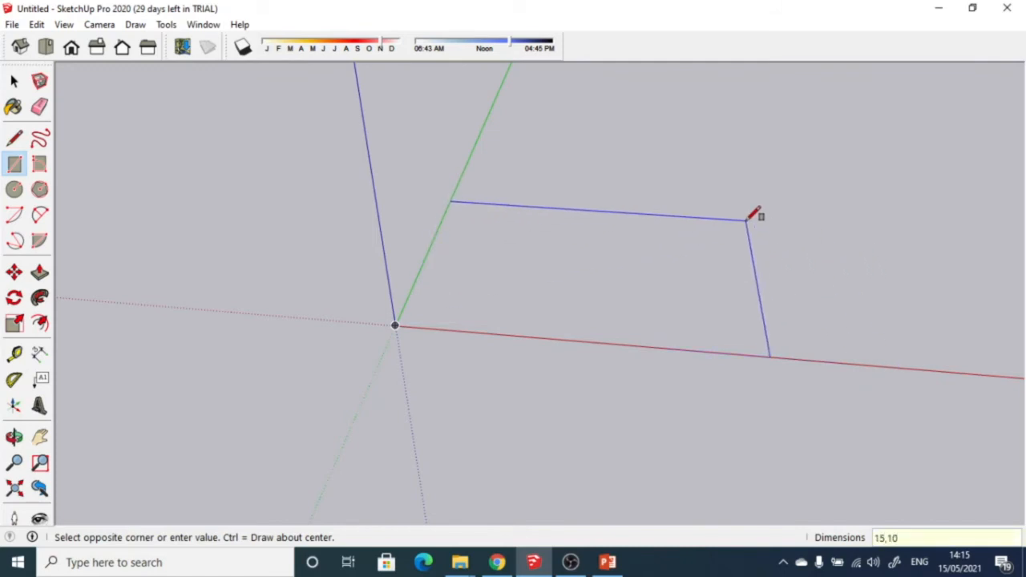
key(Return)
middle_drag(648, 317, 521, 303)
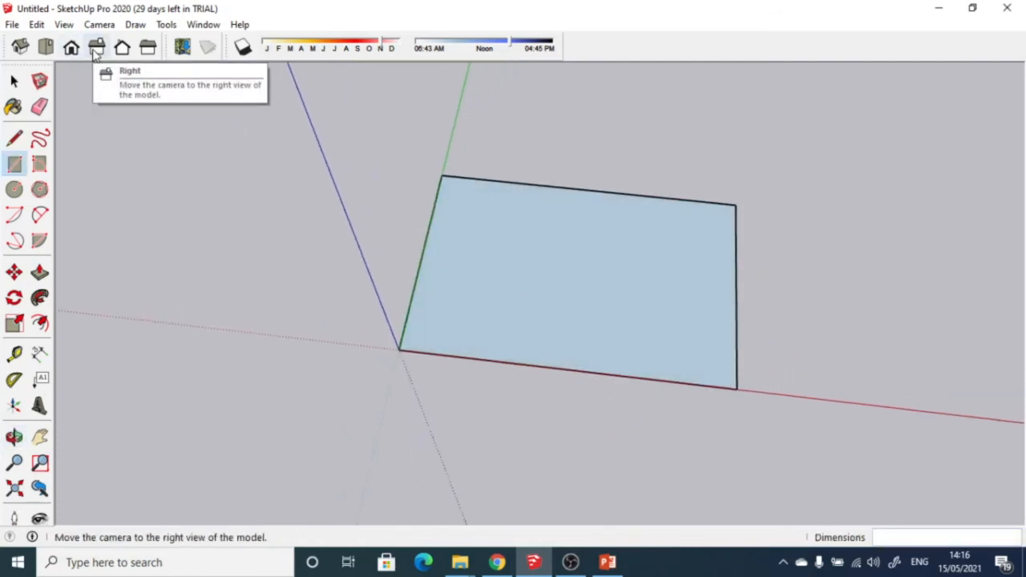
Examine the rectangle in the top view and from other angles, and undo it.
click(45, 48)
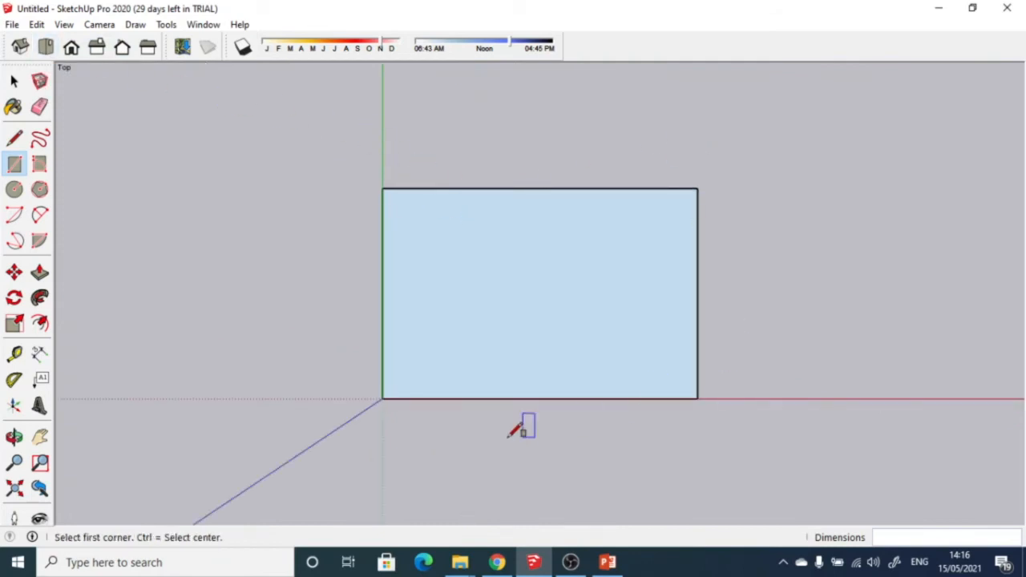
middle_drag(453, 453, 423, 264)
middle_drag(433, 408, 441, 293)
middle_drag(499, 355, 172, 351)
middle_drag(743, 393, 401, 423)
middle_drag(728, 286, 598, 343)
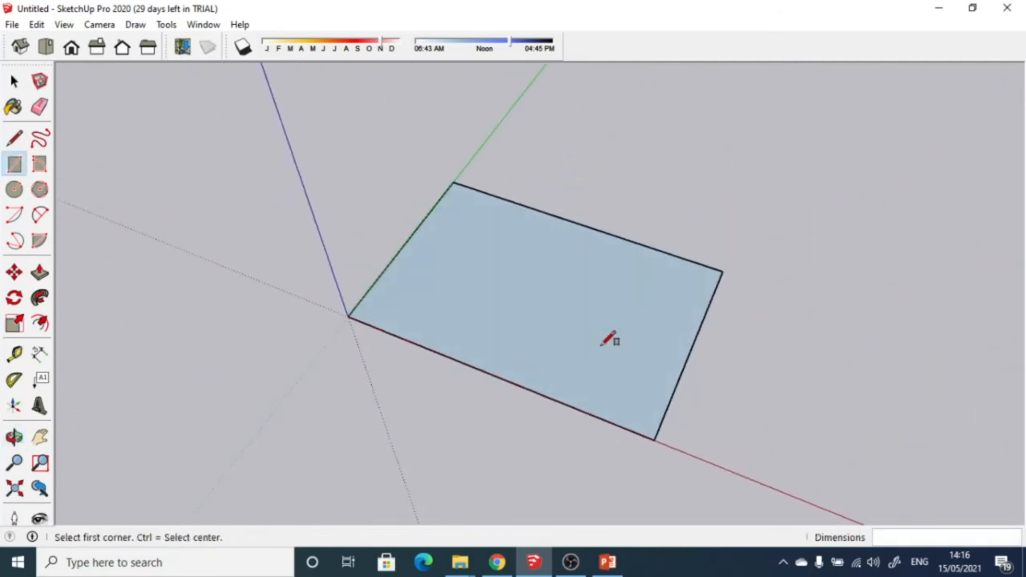
scroll(609, 340, down, 1)
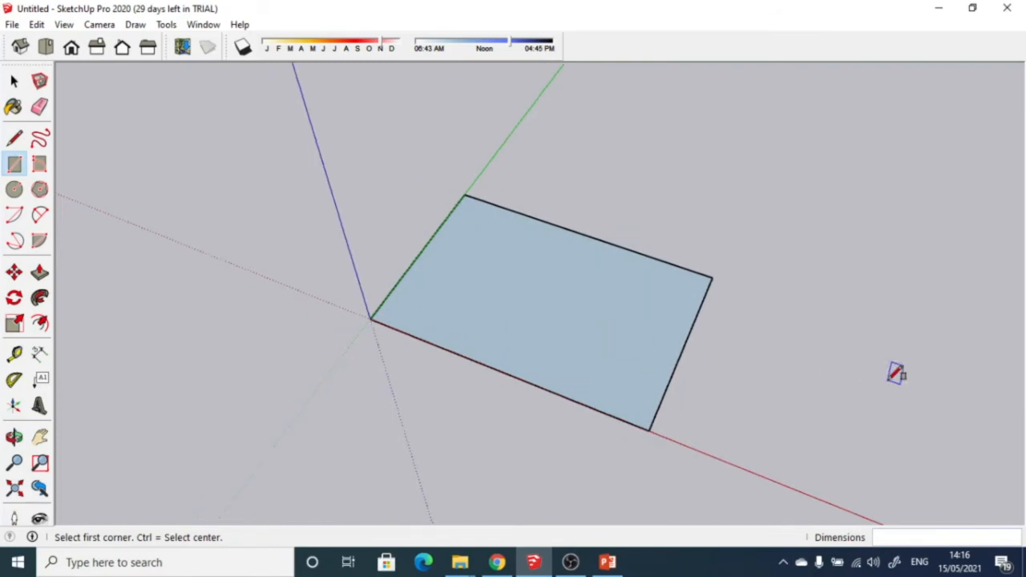
key(ctrl+z)
middle_drag(459, 373, 223, 273)
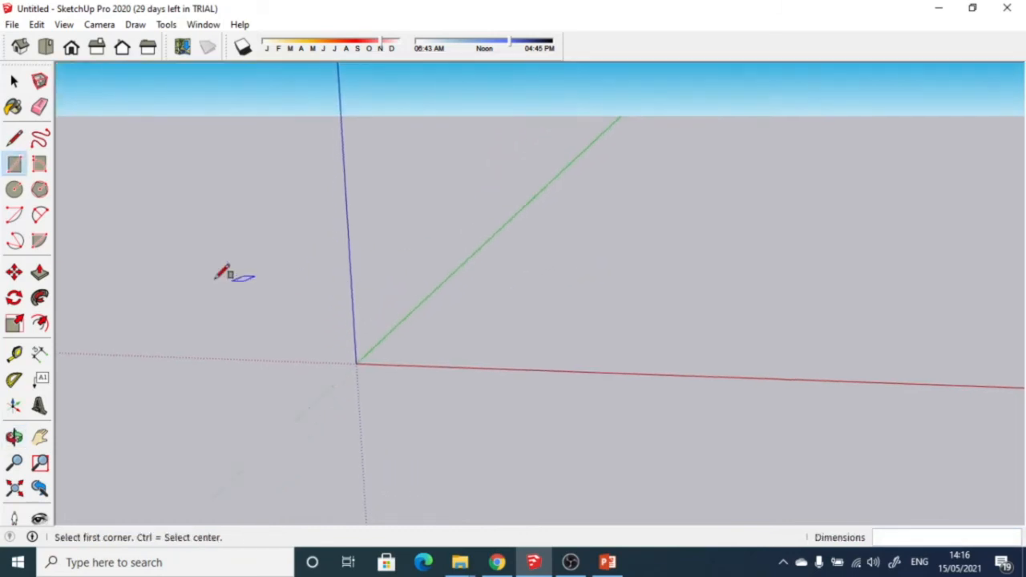
Draw a circle on the ground plane centred on the origin.
click(17, 194)
middle_drag(591, 344, 495, 454)
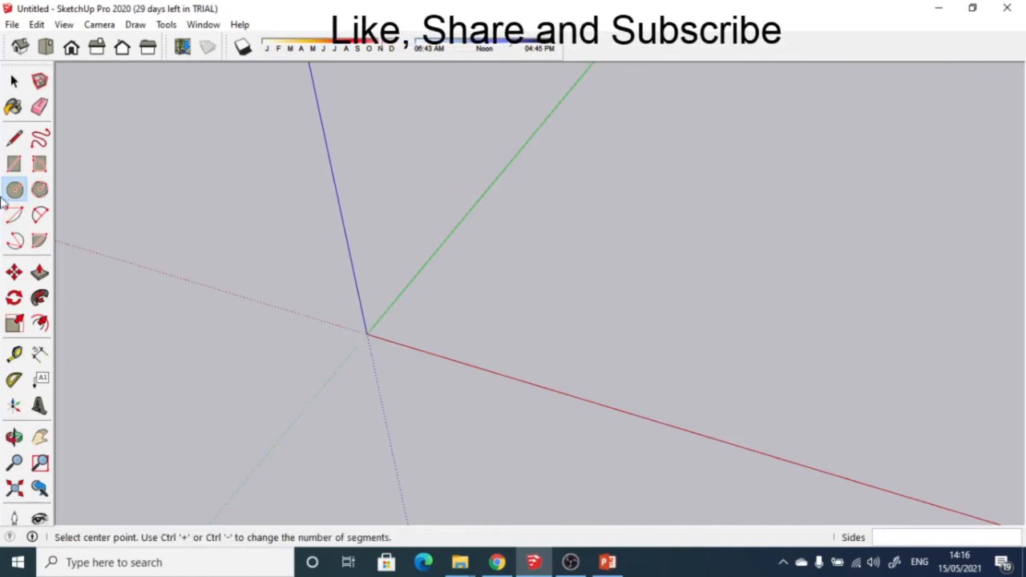
click(366, 334)
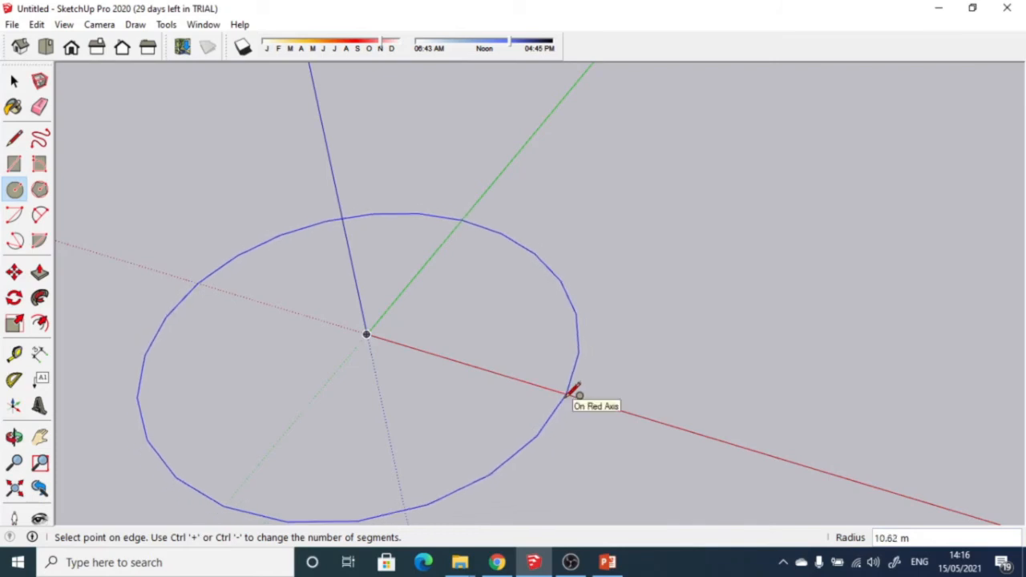
key(Return)
Examine the circle from several angles and distances, and undo it.
middle_drag(386, 392, 568, 303)
middle_drag(497, 387, 481, 539)
scroll(460, 347, up, 2)
scroll(461, 347, up, 1)
scroll(458, 346, down, 5)
key(o)
drag(574, 443, 428, 341)
key(c)
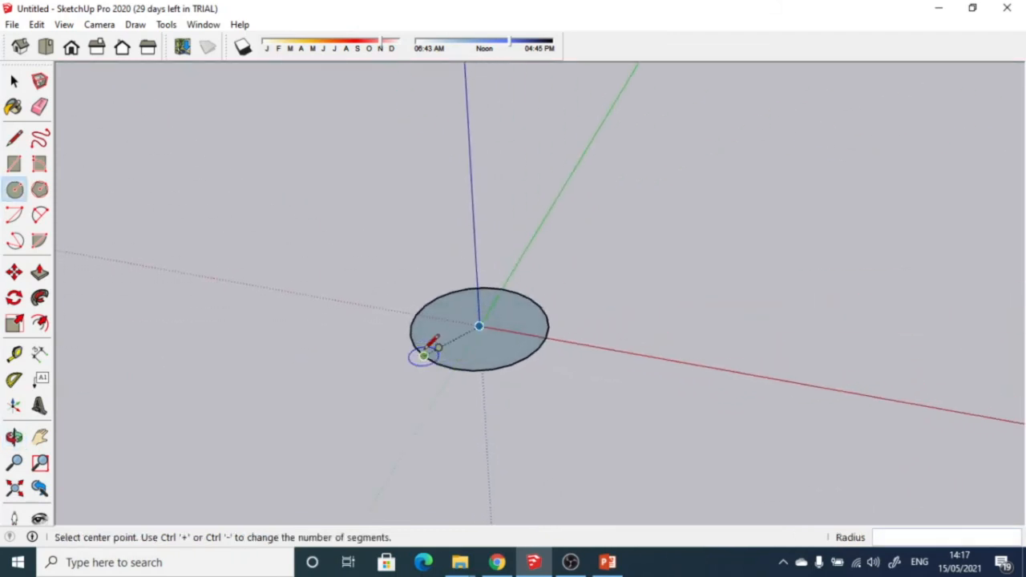
key(ctrl+z)
mouse_move(368, 255)
middle_down()
mouse_move(360, 284)
mouse_move(372, 208)
middle_up()
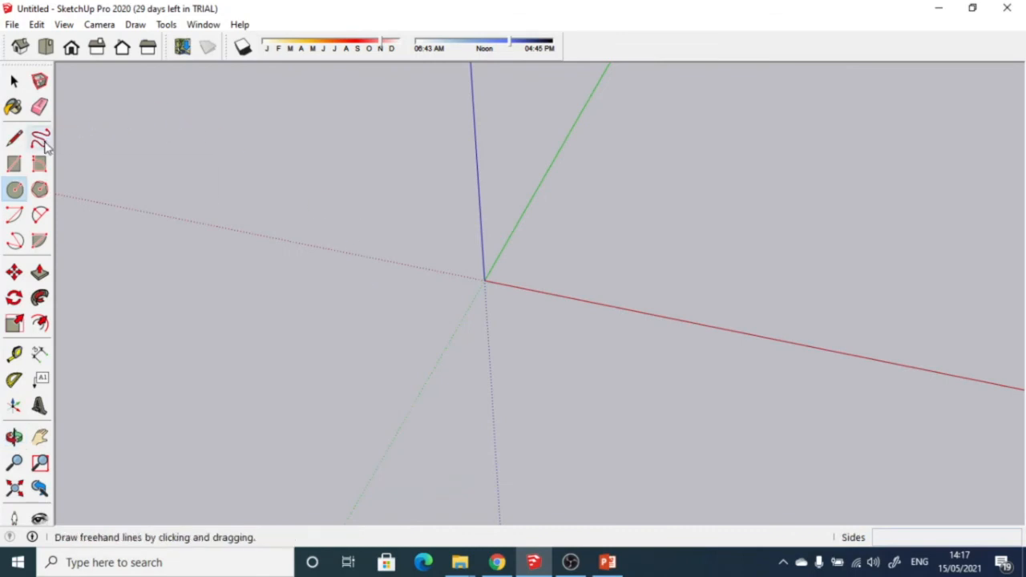
Draw a long winding freehand curve on the ground between the red and green axes, and undo it.
middle_drag(666, 256, 700, 202)
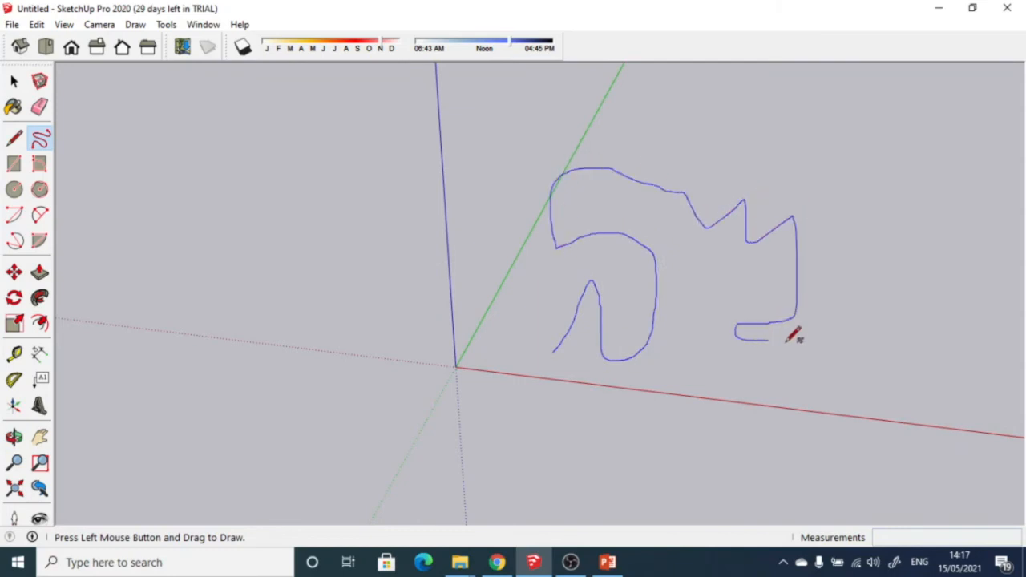
drag(850, 361, 850, 361)
key(ctrl+z)
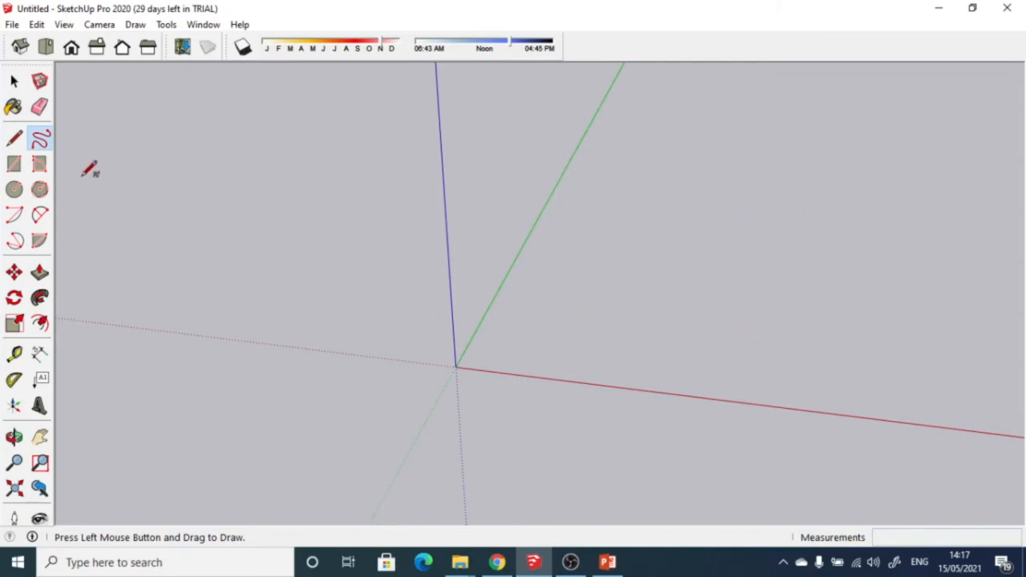
Draw a wavy freehand line with several peaks between the red and green axes, and undo it.
drag(514, 325, 554, 236)
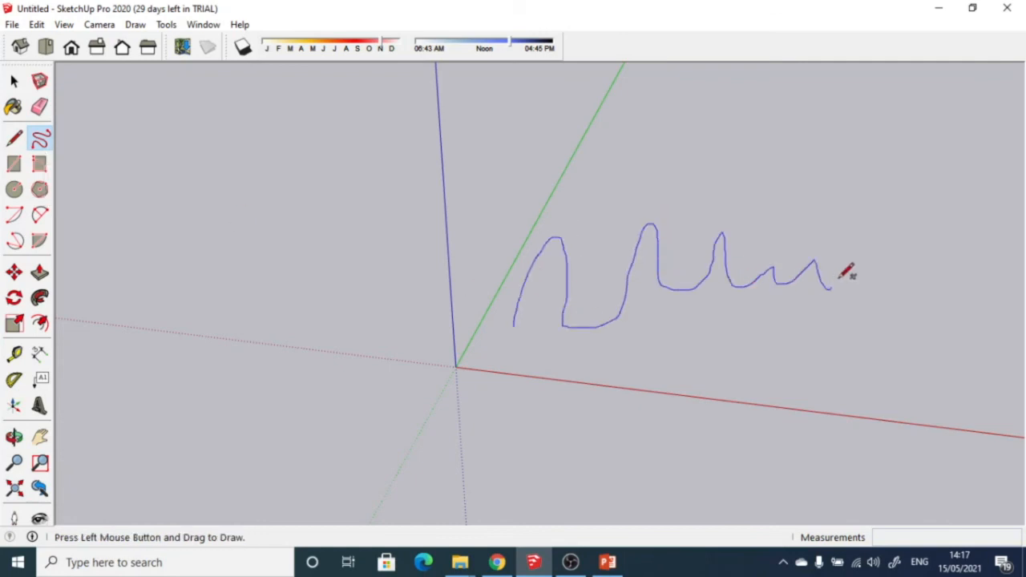
drag(840, 279, 874, 318)
key(ctrl+z)
mouse_move(468, 290)
middle_down()
mouse_move(540, 326)
mouse_move(244, 268)
middle_up()
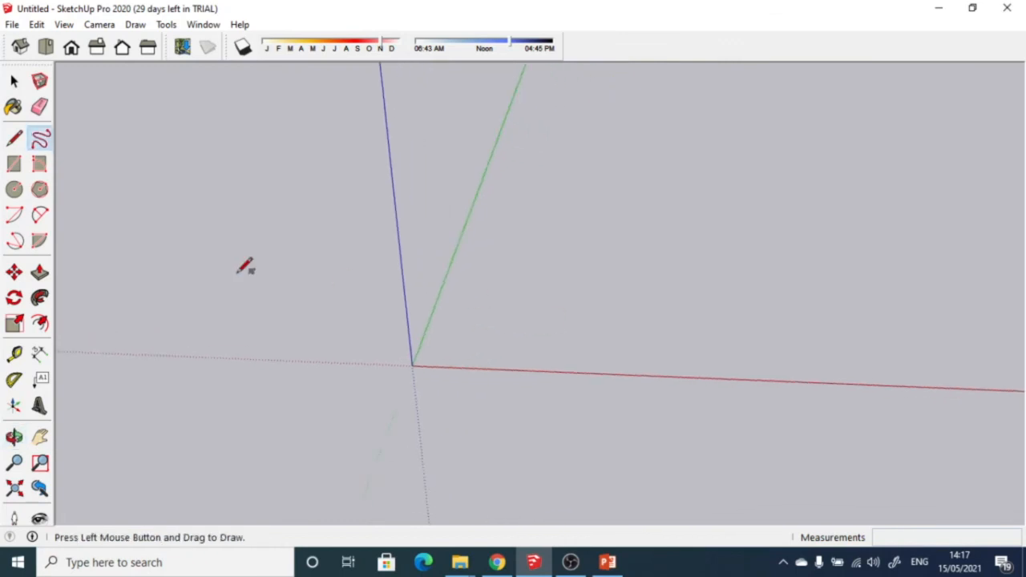
Draw a quarter-circle arc on the ground plane, centred on the origin and running from the green axis to the red axis.
click(9, 227)
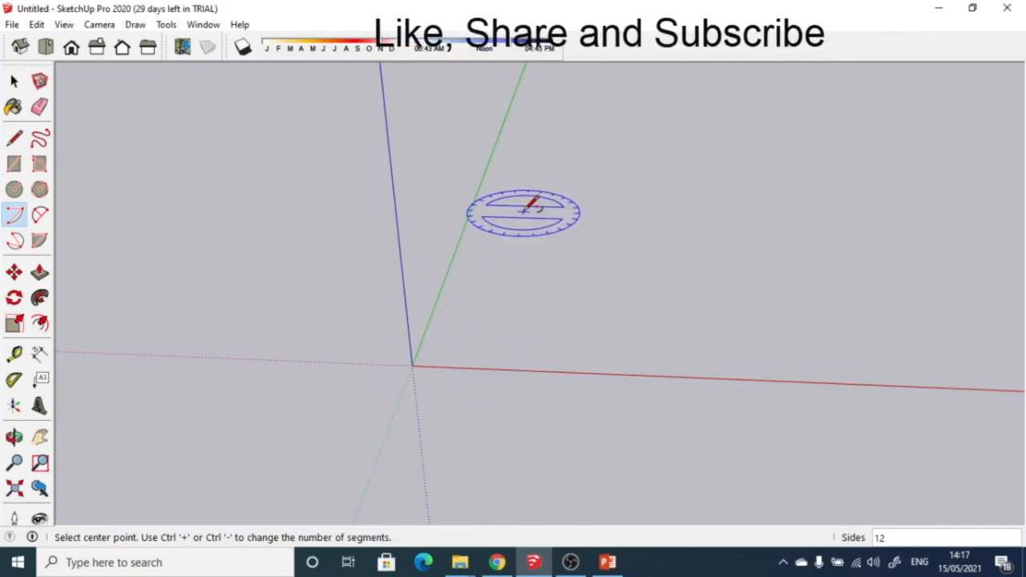
click(413, 365)
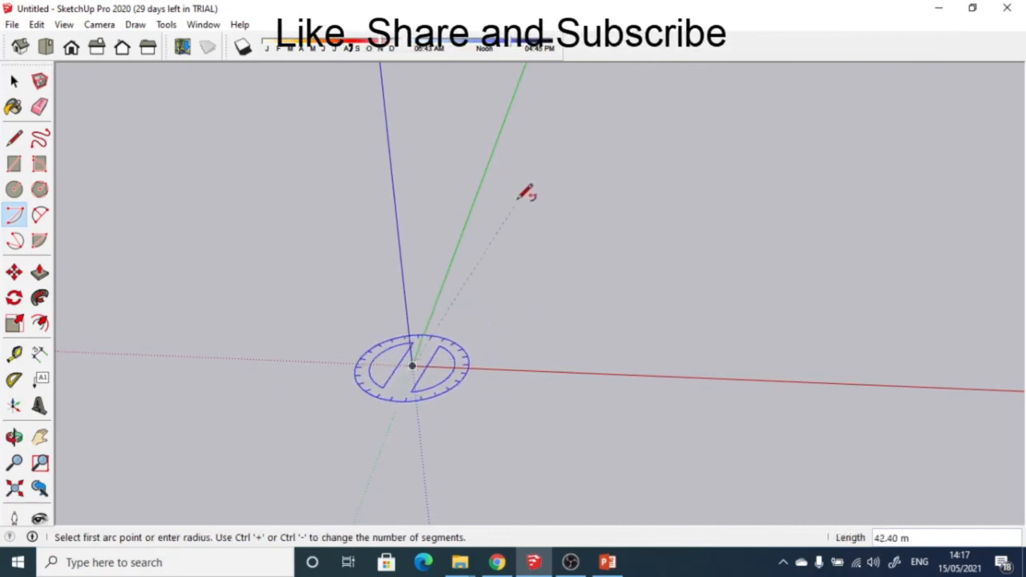
click(481, 179)
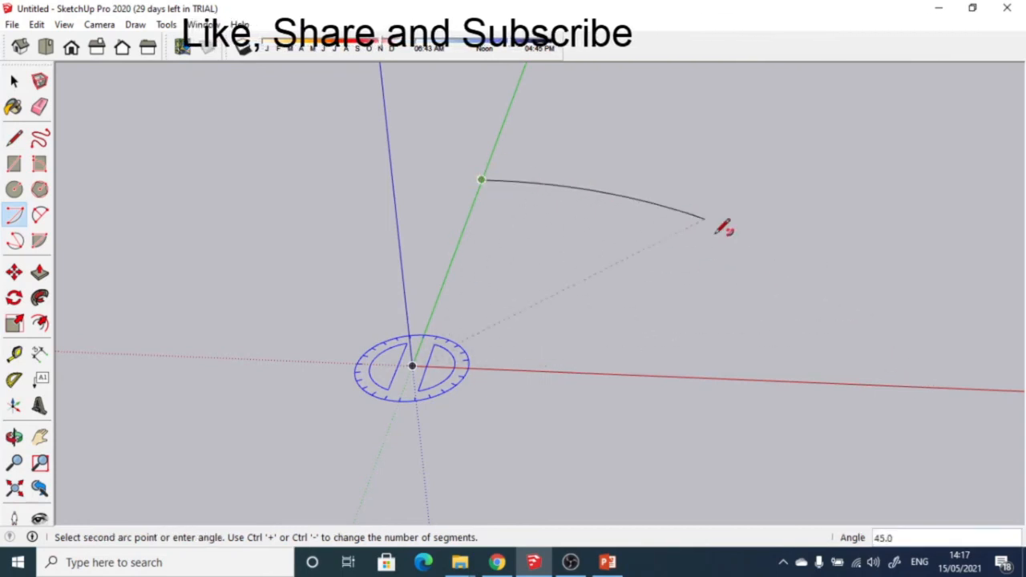
click(930, 384)
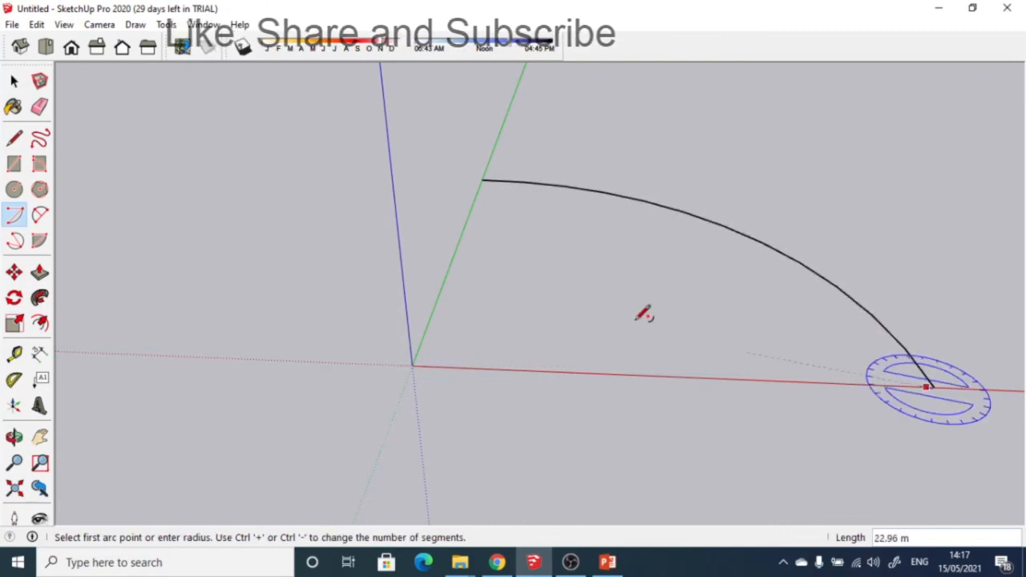
Examine the arc in the top view, the isometric view and from several other angles, and undo it.
click(29, 49)
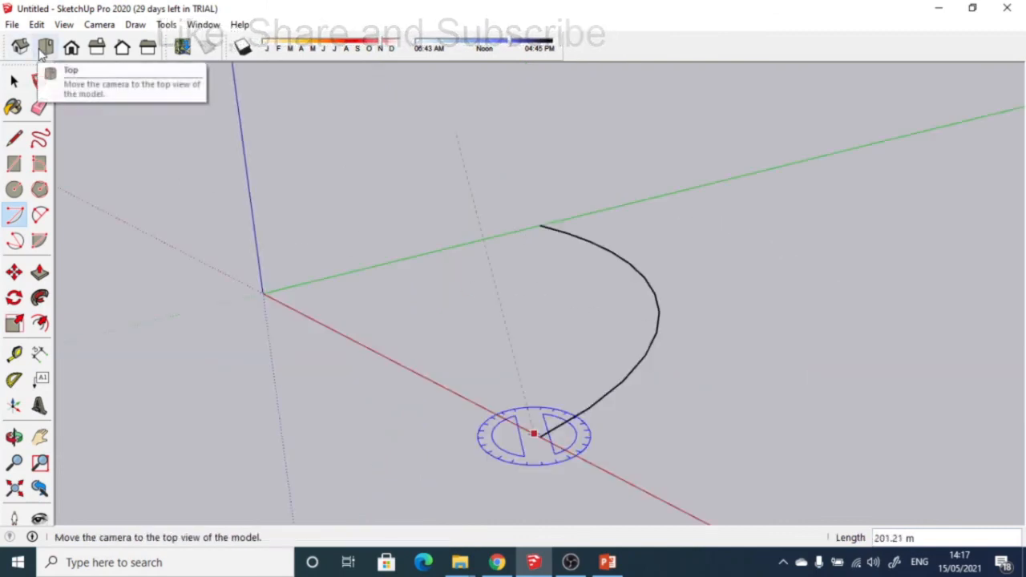
click(46, 49)
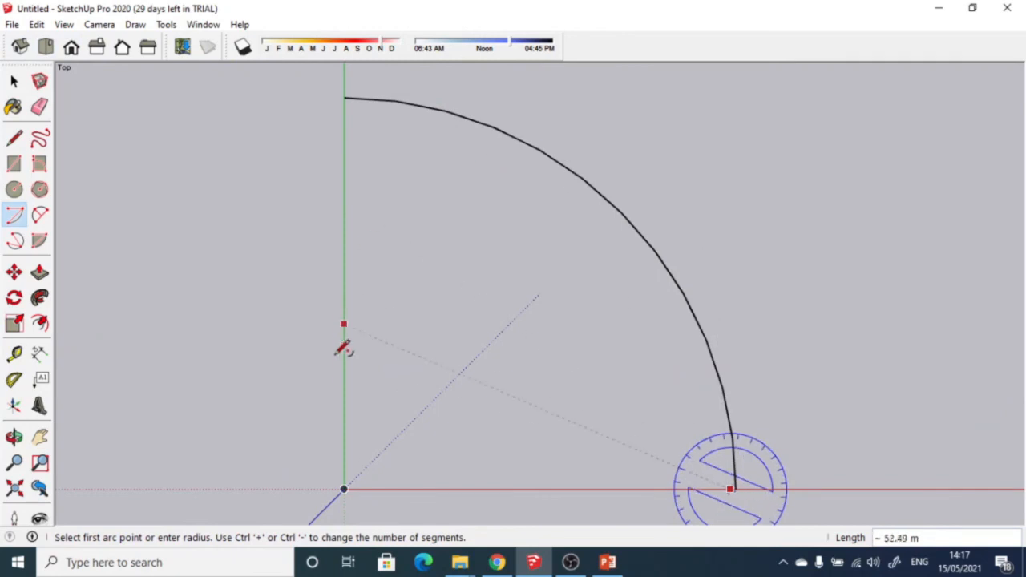
scroll(314, 278, down, 3)
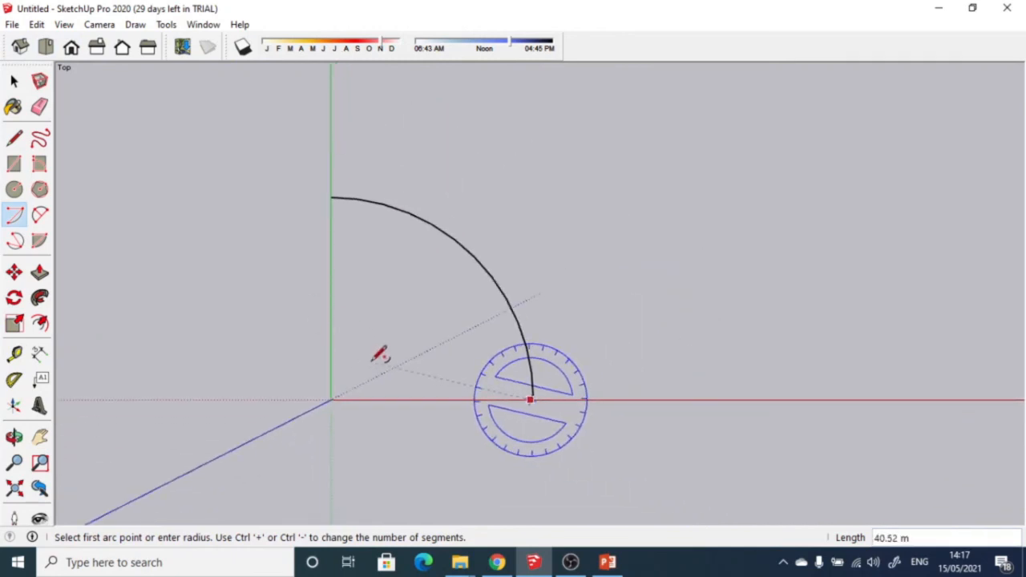
middle_drag(347, 389, 332, 338)
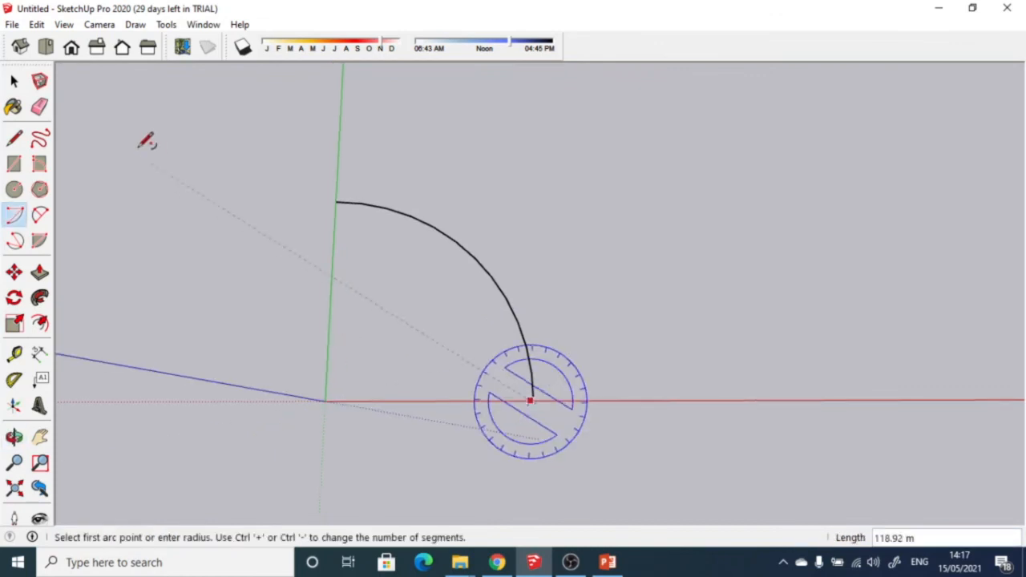
click(21, 48)
middle_drag(585, 330, 696, 357)
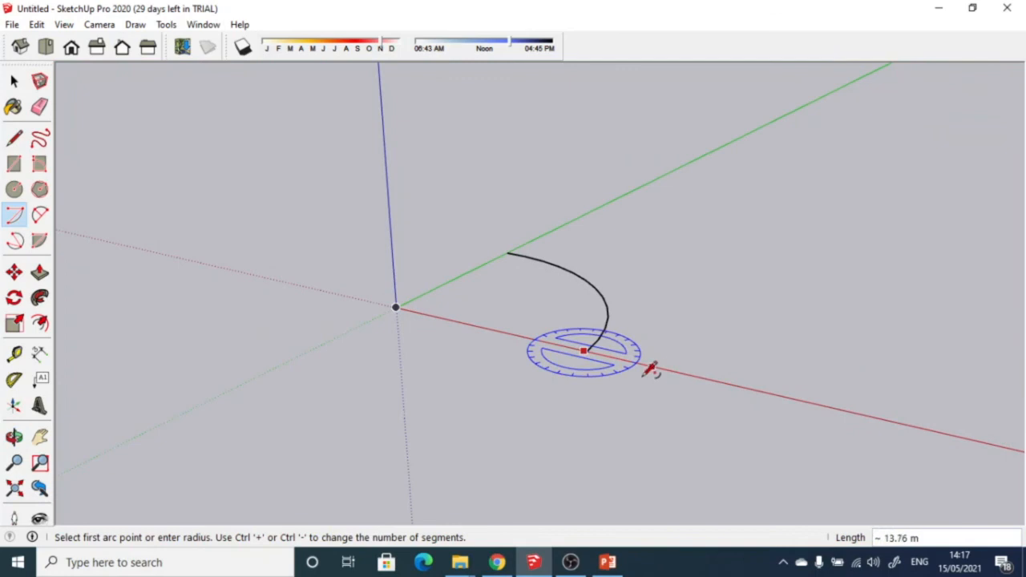
middle_drag(478, 339, 566, 344)
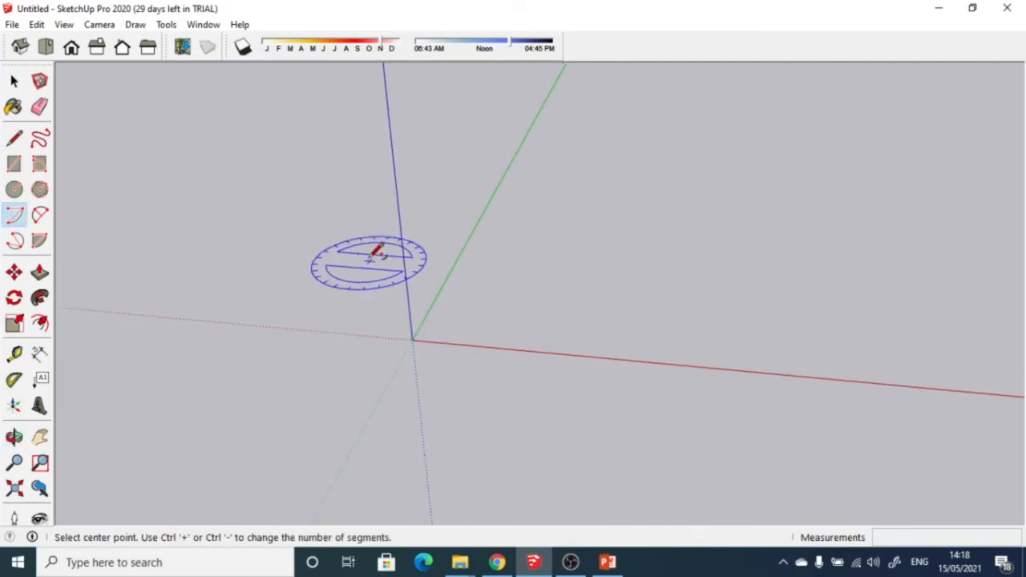